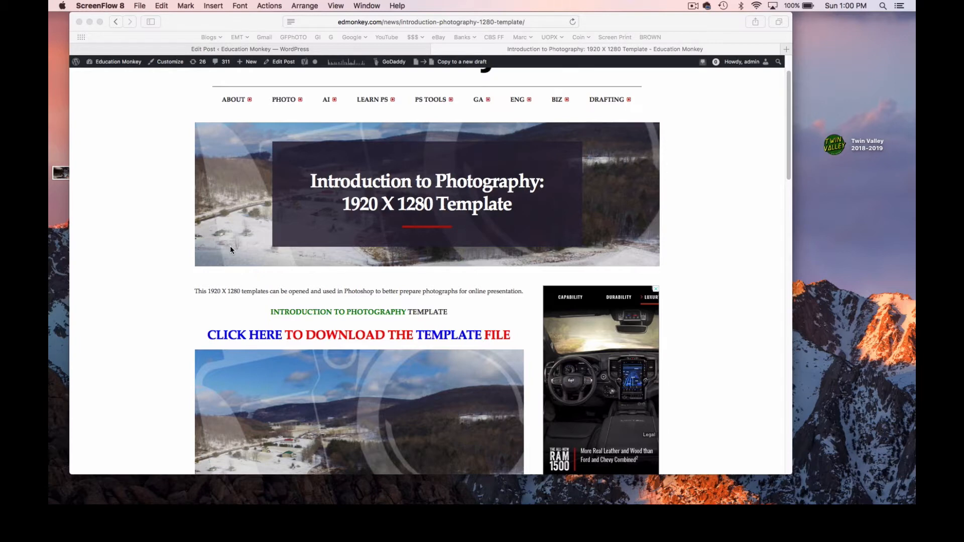
View the template page's sample photo at full size, and return to the Introduction to Photography template page.
scroll(261, 272, "down", 1)
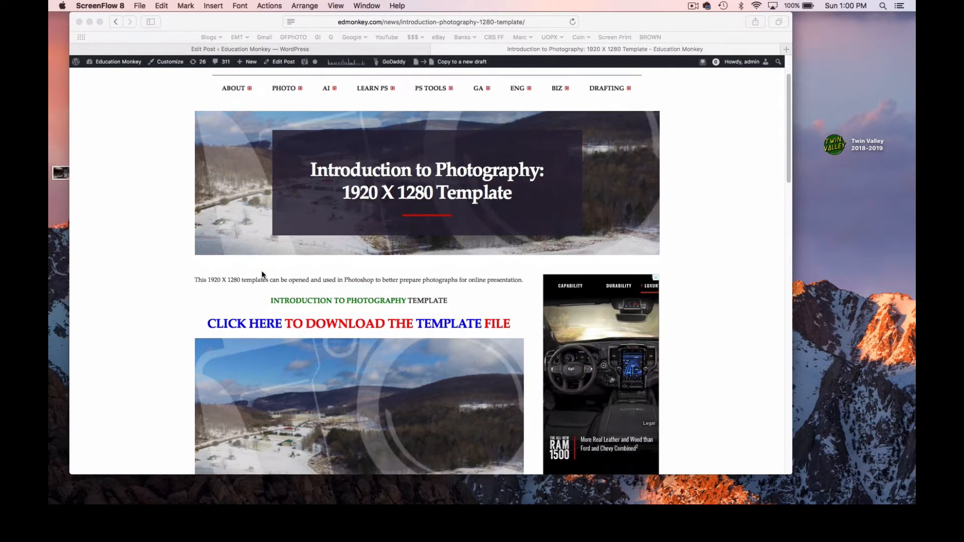
scroll(261, 271, "down", 3)
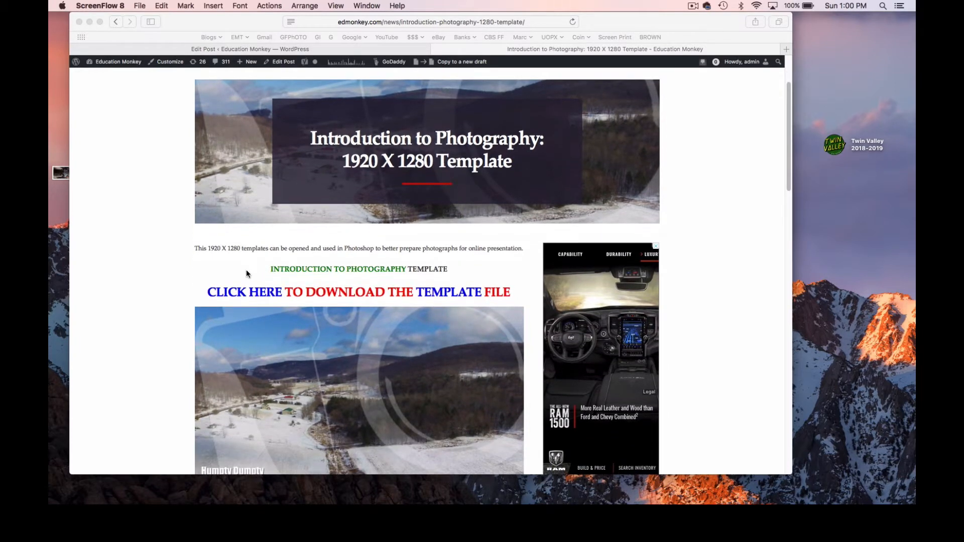
scroll(294, 274, "down", 5)
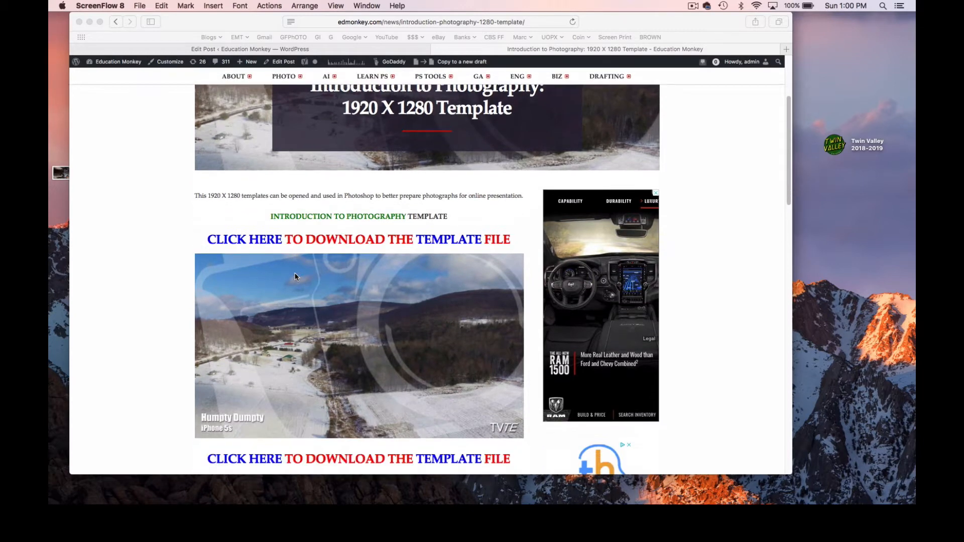
scroll(294, 273, "down", 1)
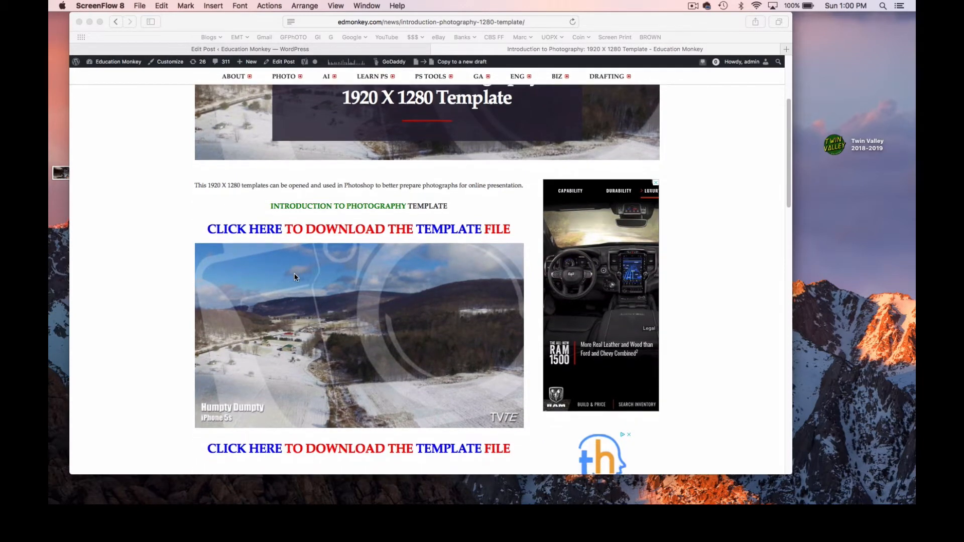
right_click(326, 316)
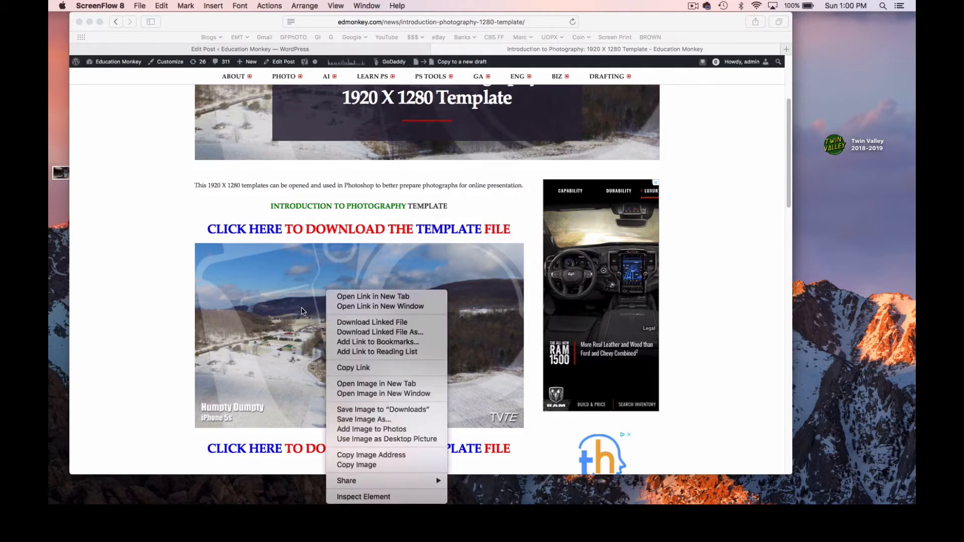
left_click(307, 305)
left_click(308, 309)
left_click(315, 307)
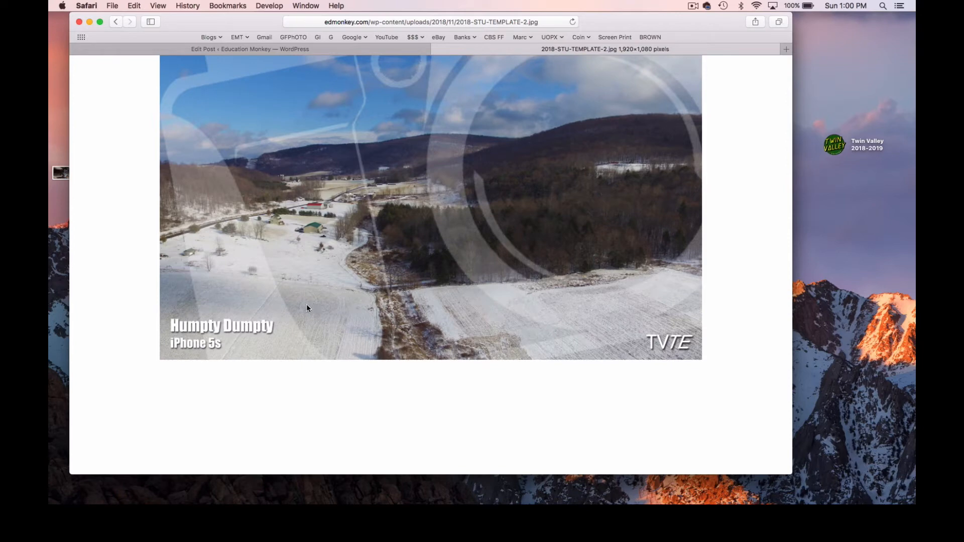
left_click(116, 22)
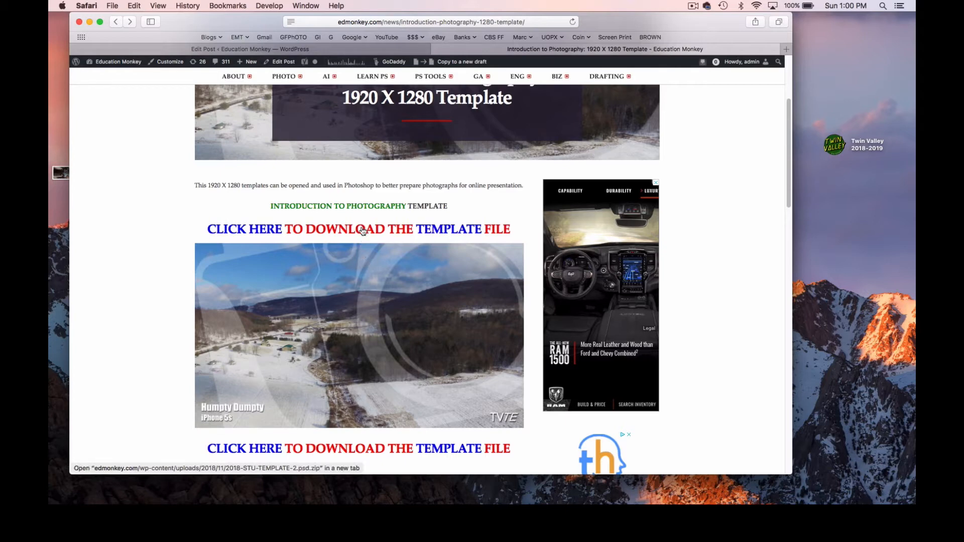
Download the template file from the page and place 2018 STU-TEMPLATE-2.psd from the downloads on the desktop.
left_click(325, 233)
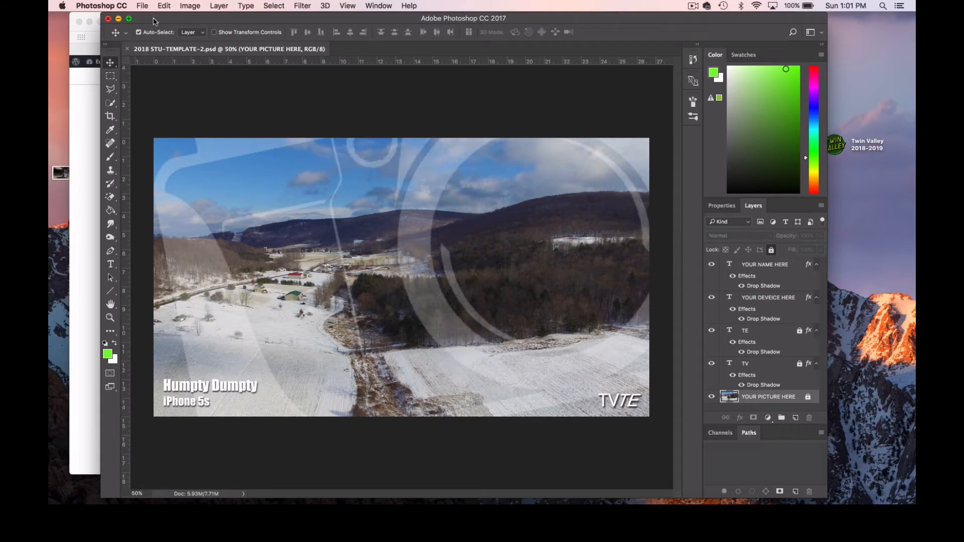
left_click(119, 20)
left_click(732, 24)
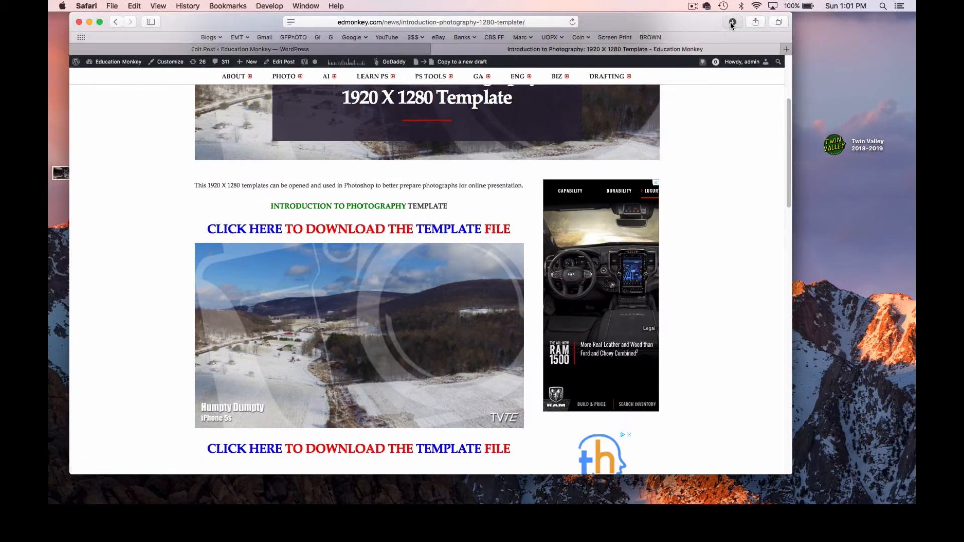
left_click(732, 24)
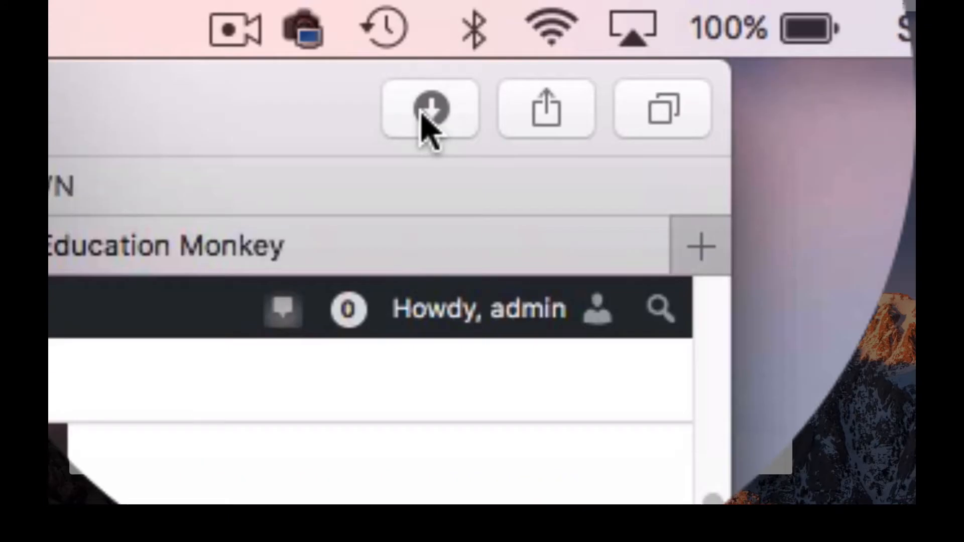
left_click(732, 23)
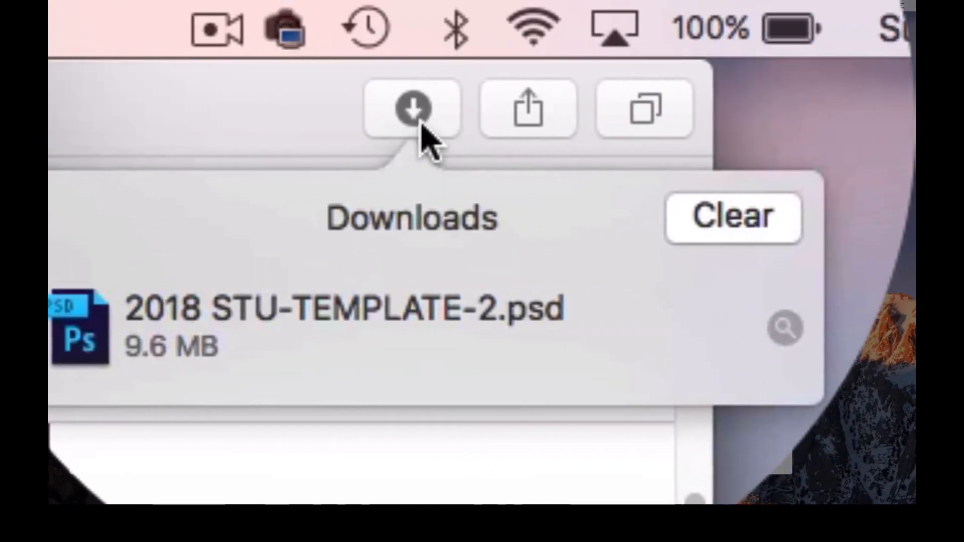
left_click(542, 121)
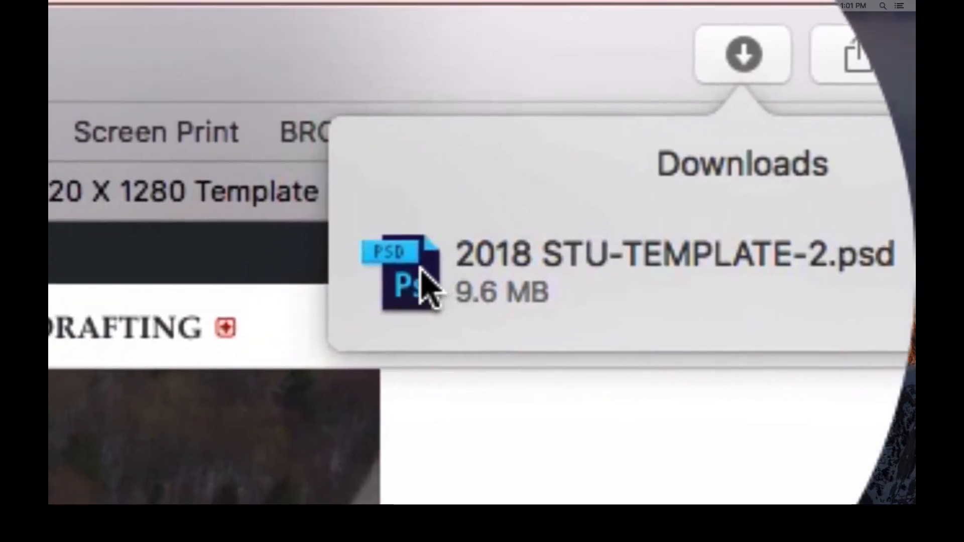
left_click_drag(216, 327, 591, 271)
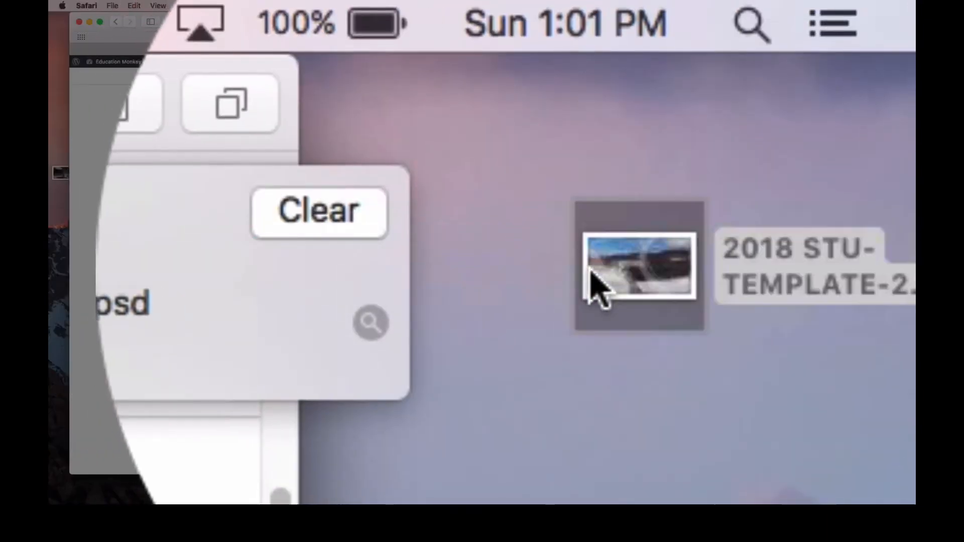
left_click(480, 132)
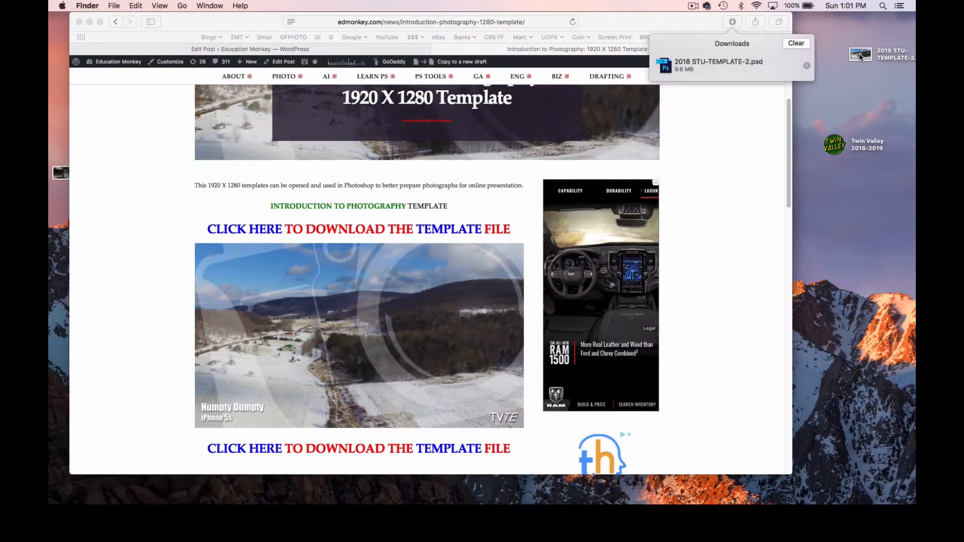
Open 2018 STU-TEMPLATE-2.psd from the desktop in Photoshop and display its layers.
left_click(860, 57)
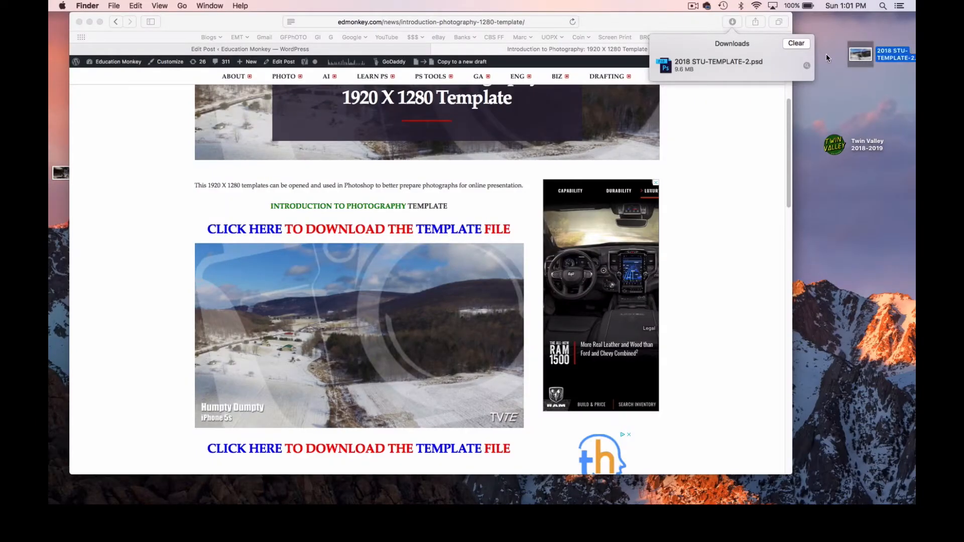
double_click(868, 57)
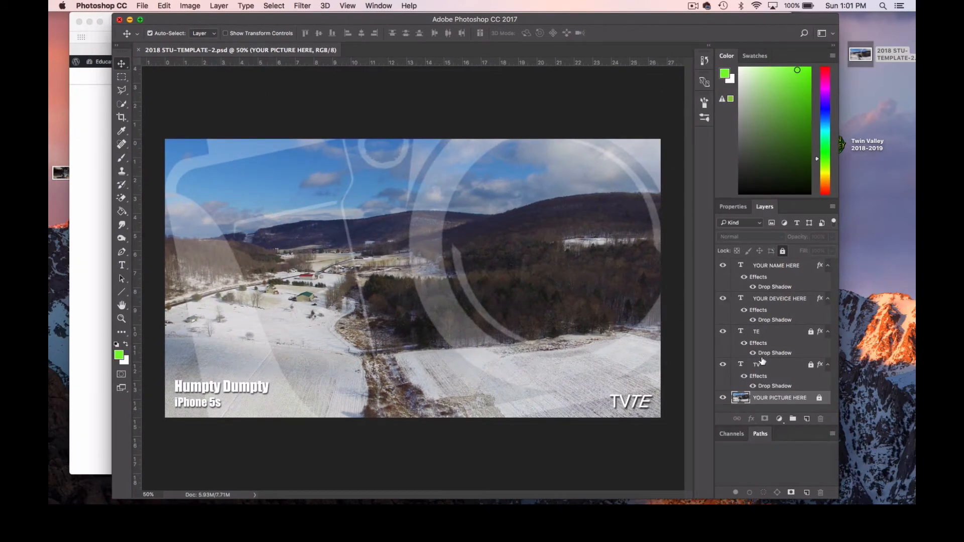
left_click(736, 207)
left_click(767, 208)
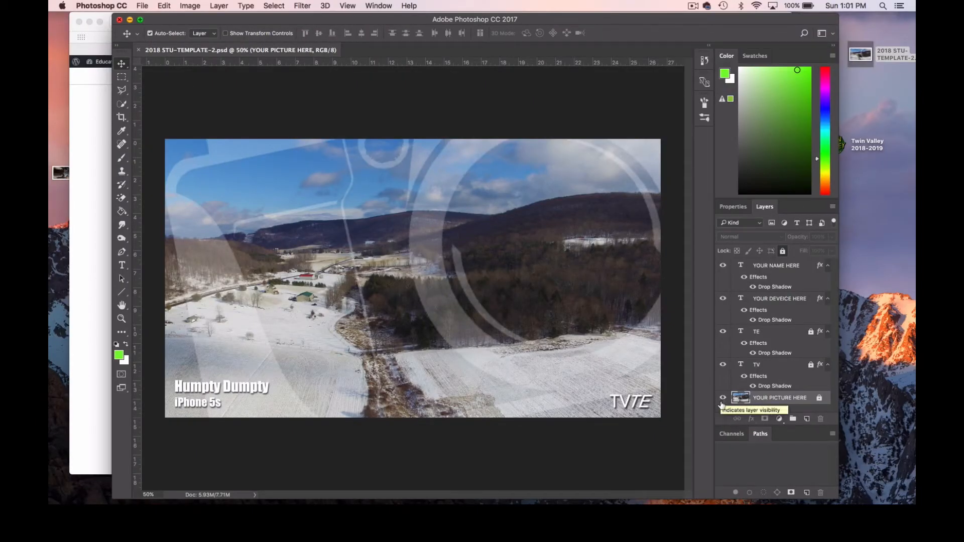
Check what the picture, device and name layers contain by hiding and reshowing each one.
left_click(723, 399)
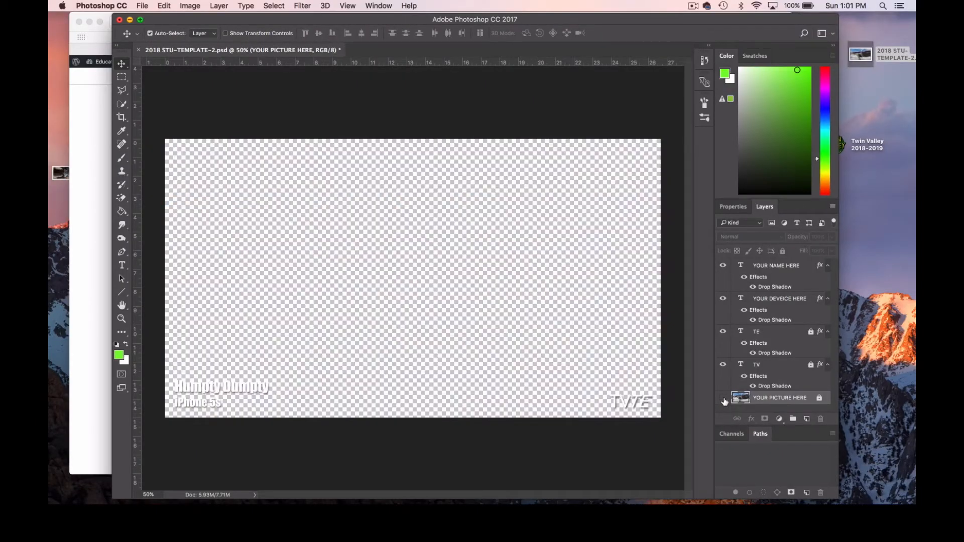
left_click(723, 398)
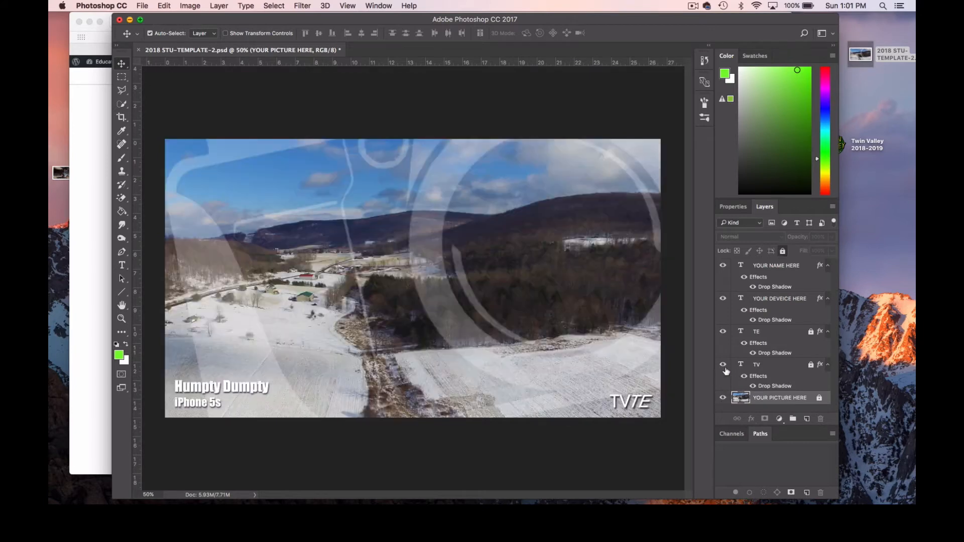
left_click(723, 299)
left_click(724, 299)
left_click(724, 266)
left_click(723, 266)
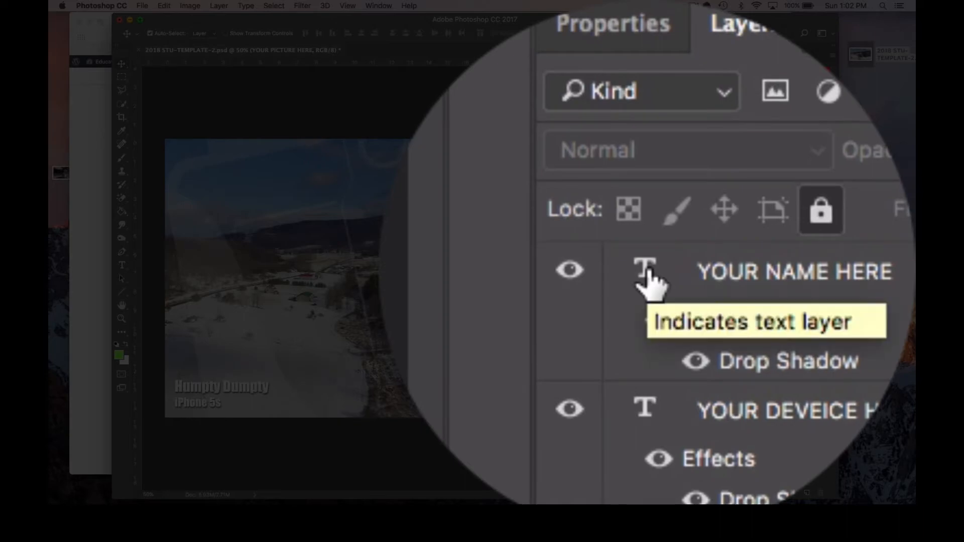
Replace the placeholder text in the YOUR NAME HERE layer with the student's full name.
double_click(742, 268)
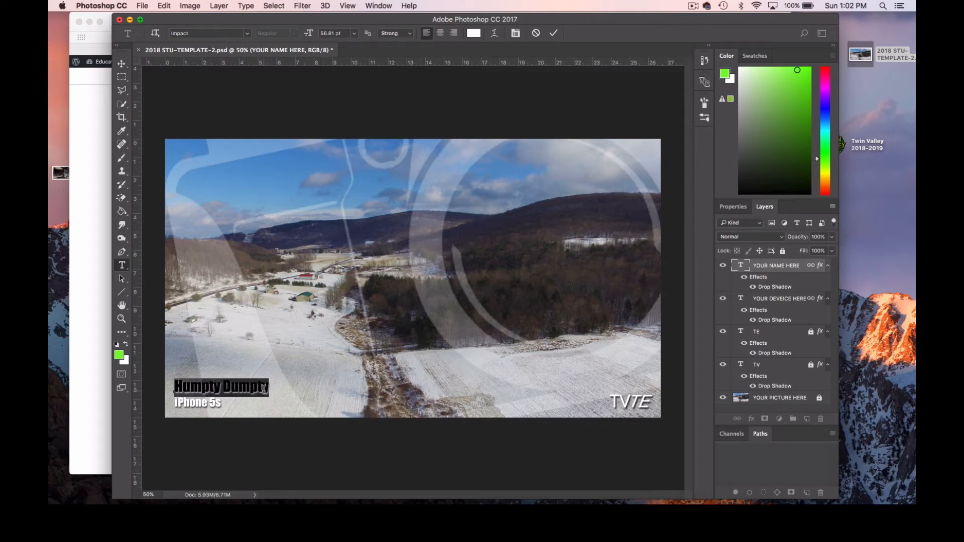
type("Joe")
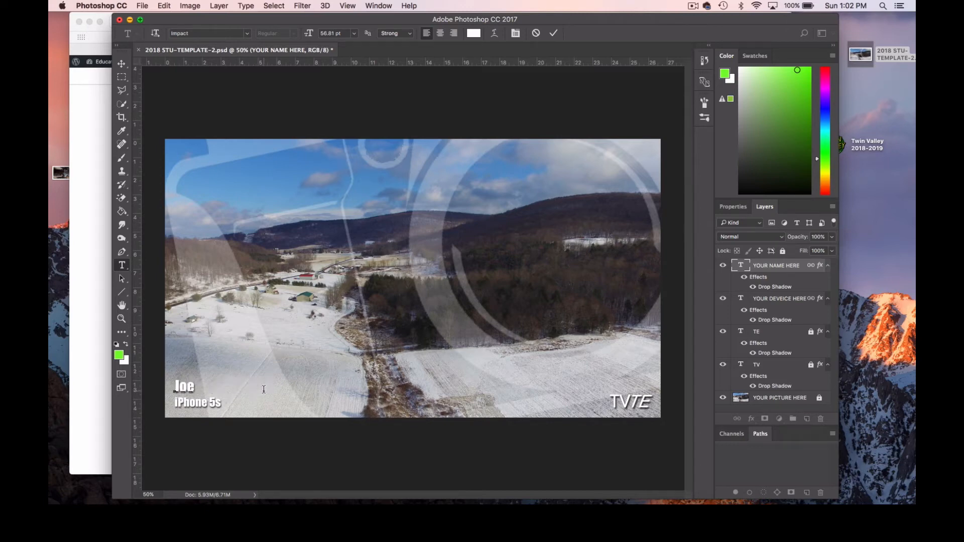
type(" Smith")
left_click(122, 66)
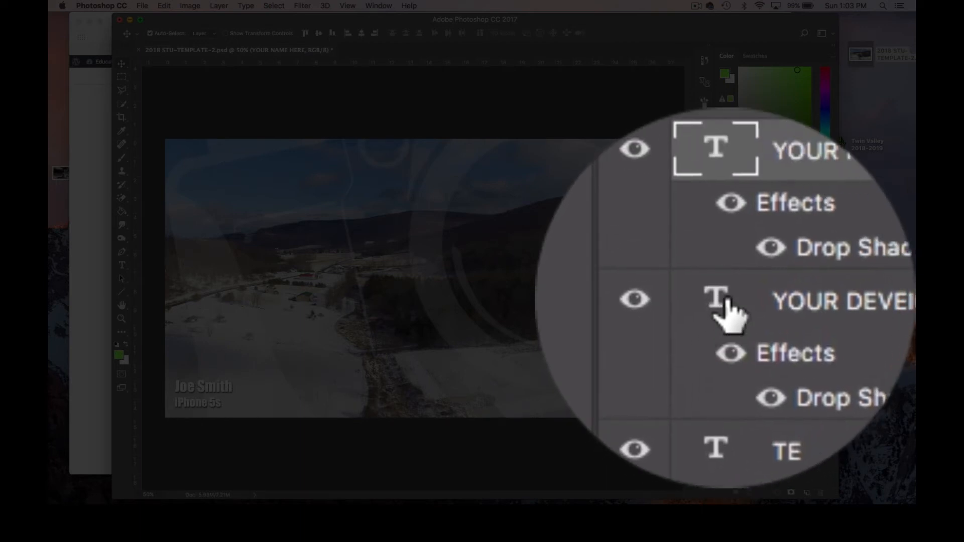
Replace the text in the YOUR DEVEICE HERE layer with "iPhone 6".
double_click(727, 302)
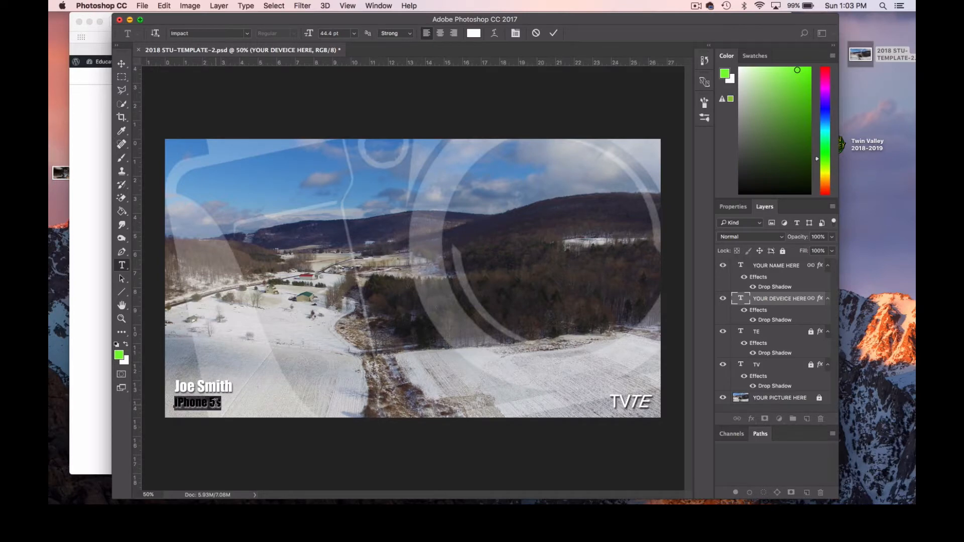
key("BackSpace")
type("iPhion")
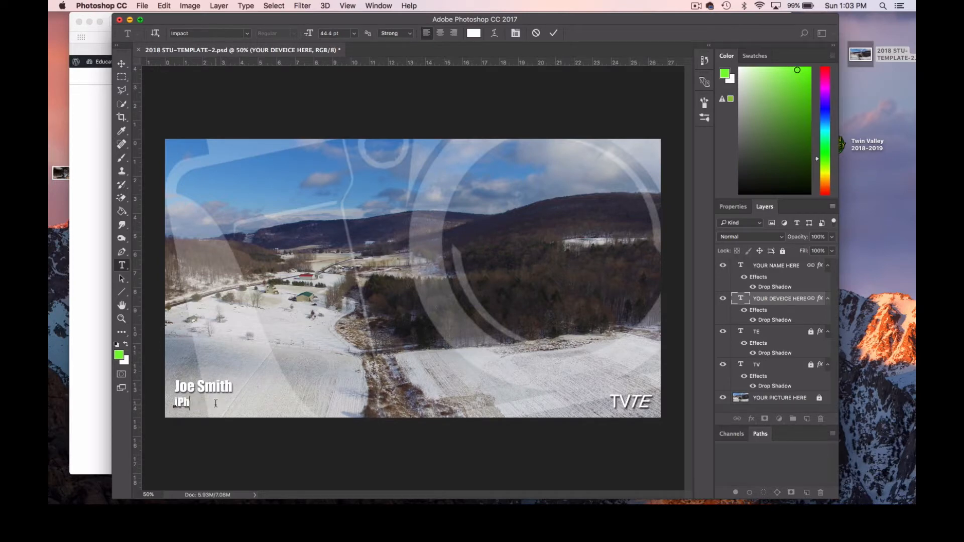
key("BackSpace")
key("BackSpace")
type("one 6")
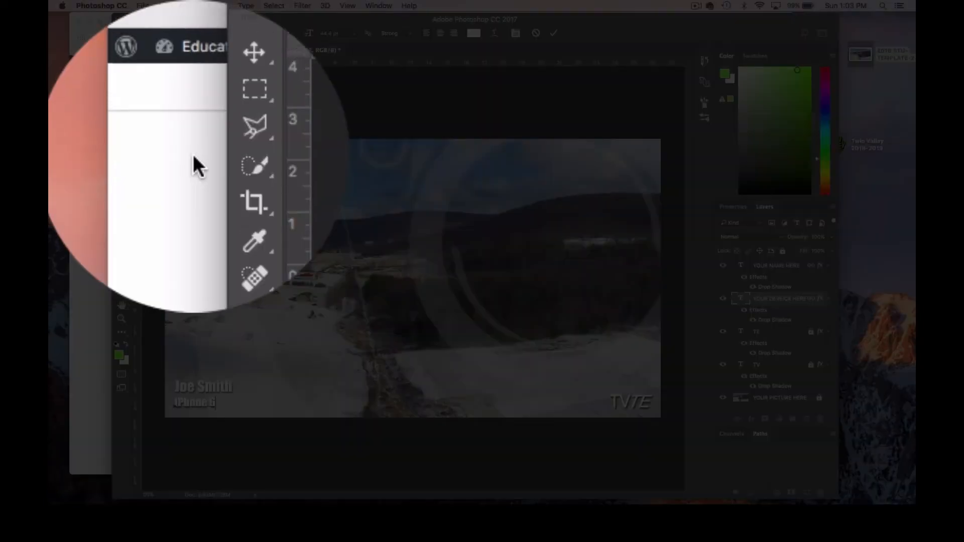
left_click(204, 155)
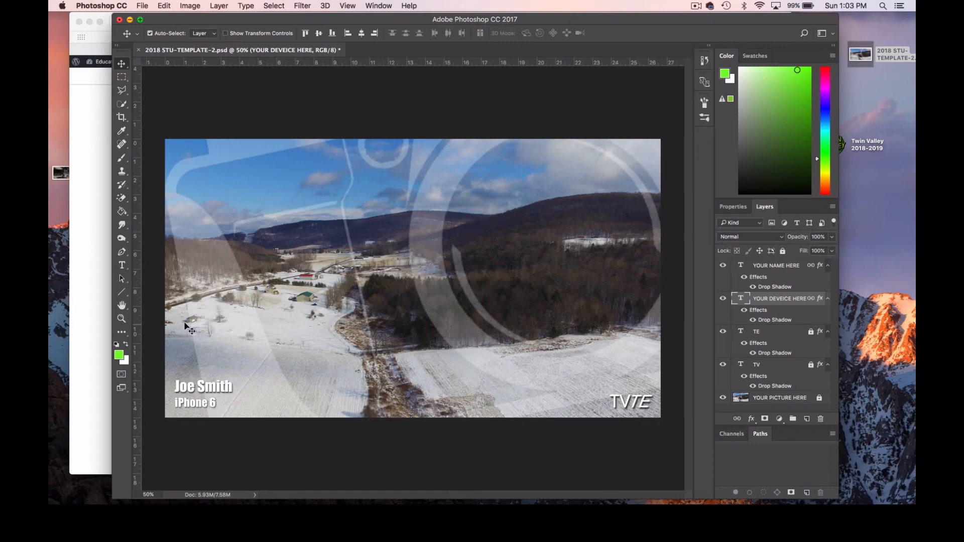
Save a layered Photoshop copy on the desktop, named with the student's surname plus "Photo Template", with Maximize Compatibility on.
left_click_drag(225, 18, 182, 18)
left_click(147, 6)
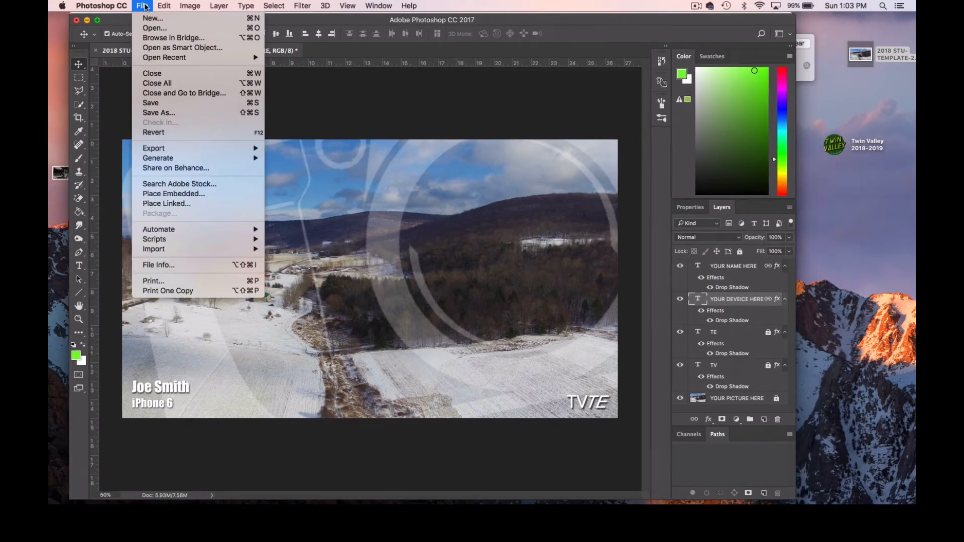
left_click(166, 114)
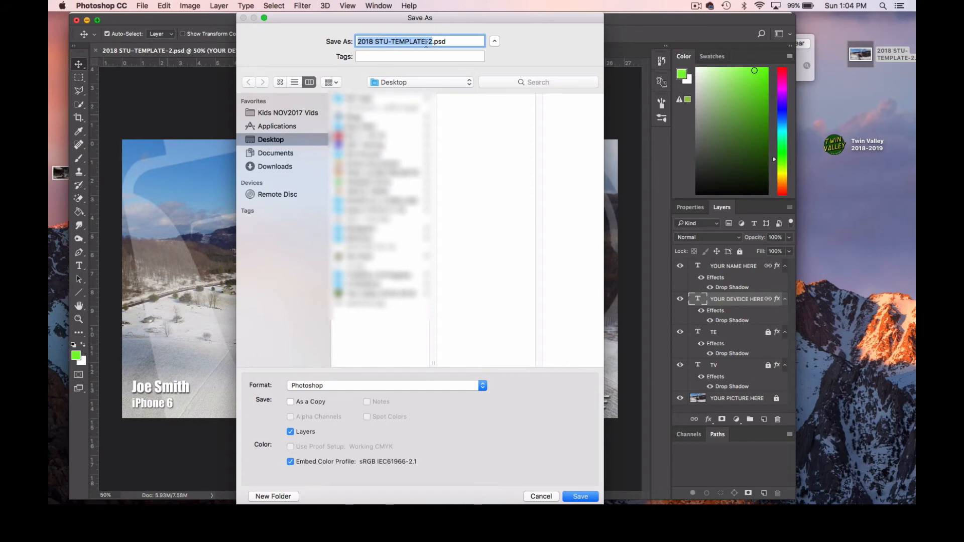
type("Smith")
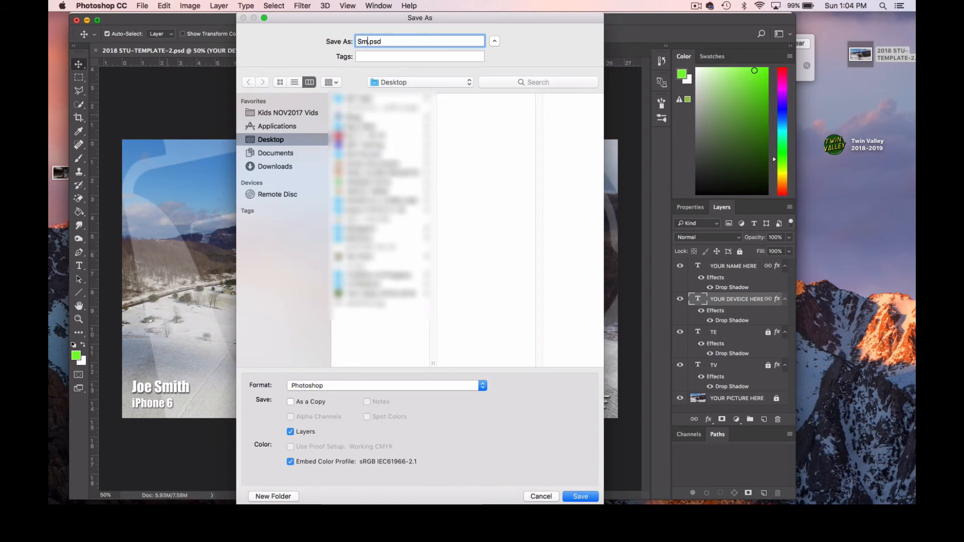
type(" Photo Template")
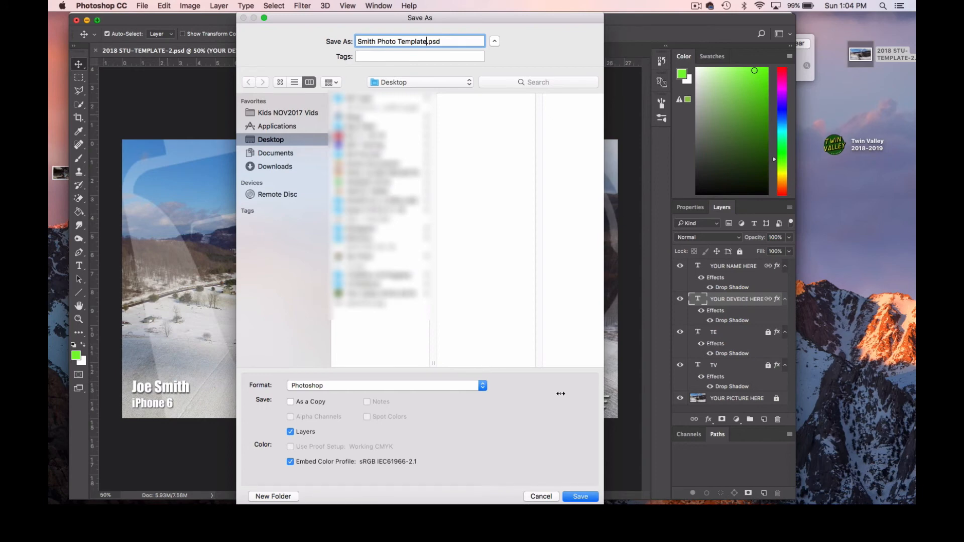
left_click(582, 496)
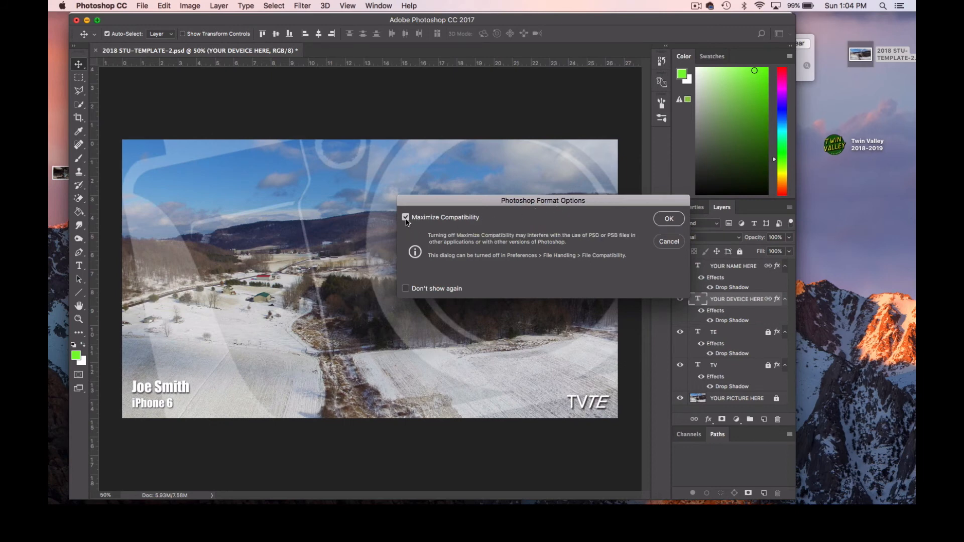
left_click(669, 219)
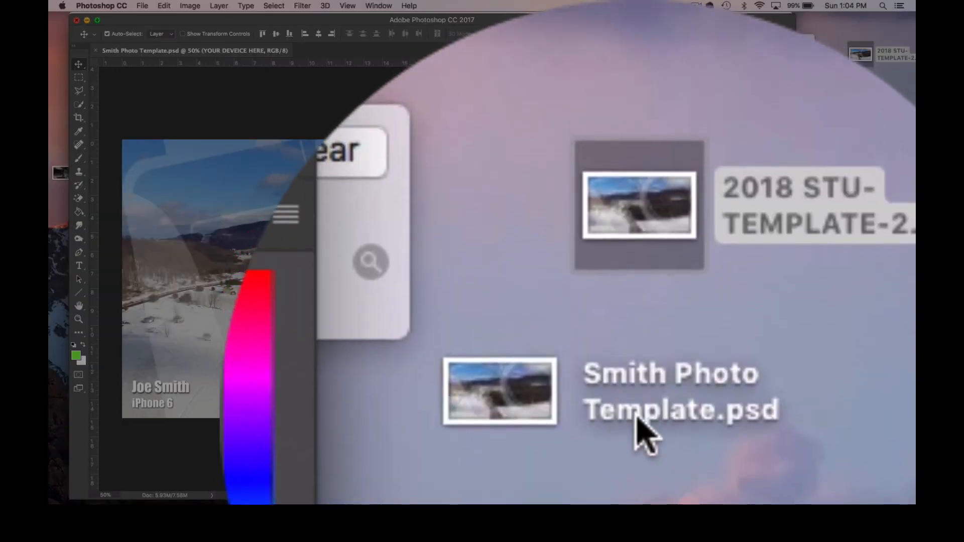
Delete the original 2018 STU-TEMPLATE-2.psd from the desktop and move the personalised template file into its place.
left_click_drag(637, 419, 710, 430)
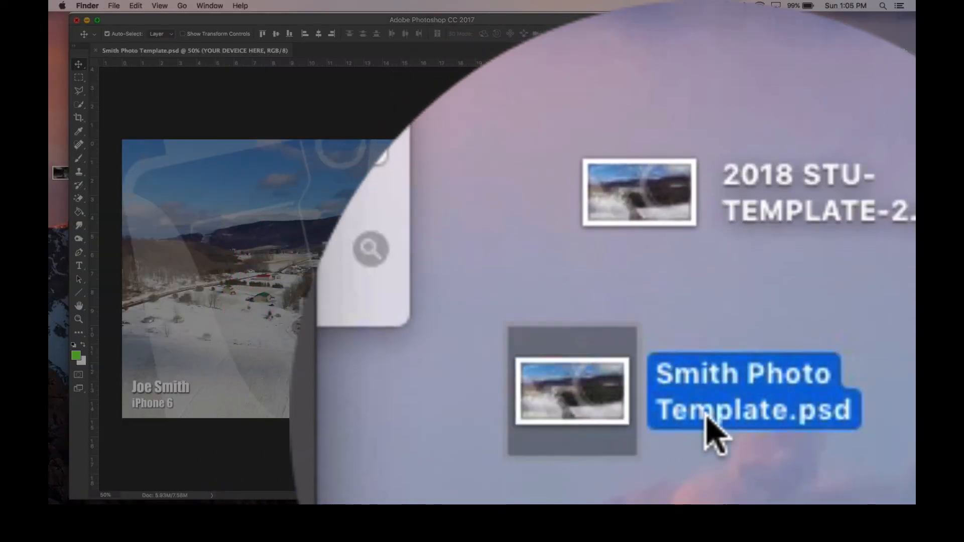
left_click_drag(645, 309, 573, 318)
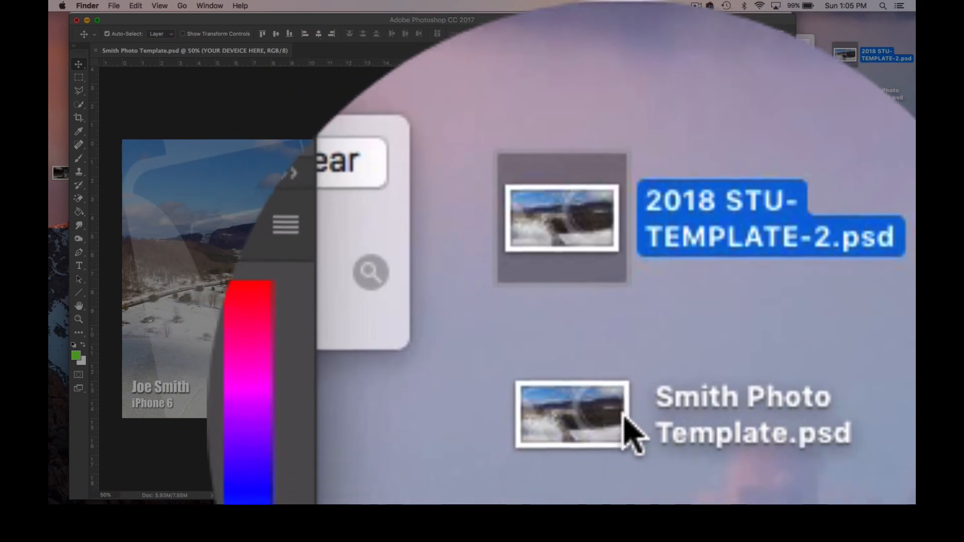
left_click(636, 430)
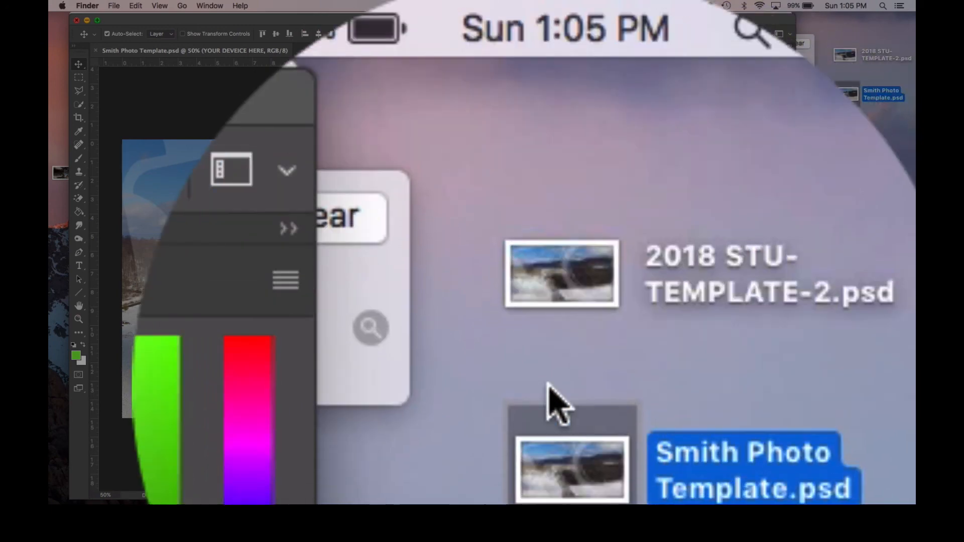
left_click(554, 285)
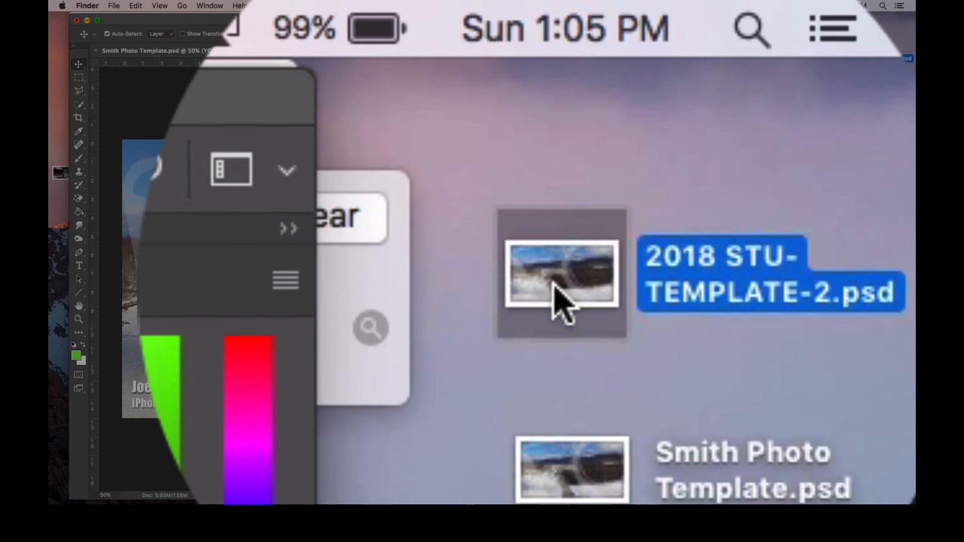
left_click_drag(553, 284, 531, 292)
key("super+BackSpace")
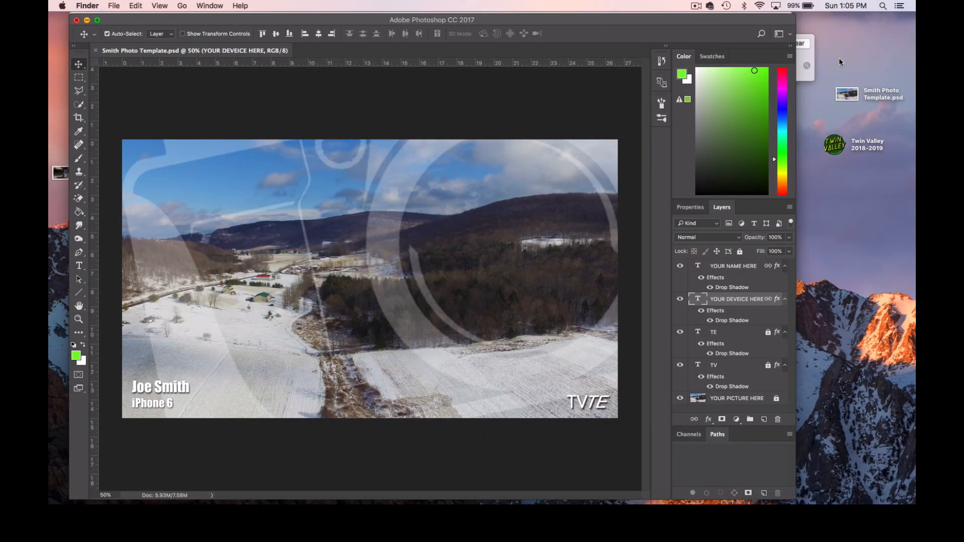
left_click_drag(846, 95, 846, 61)
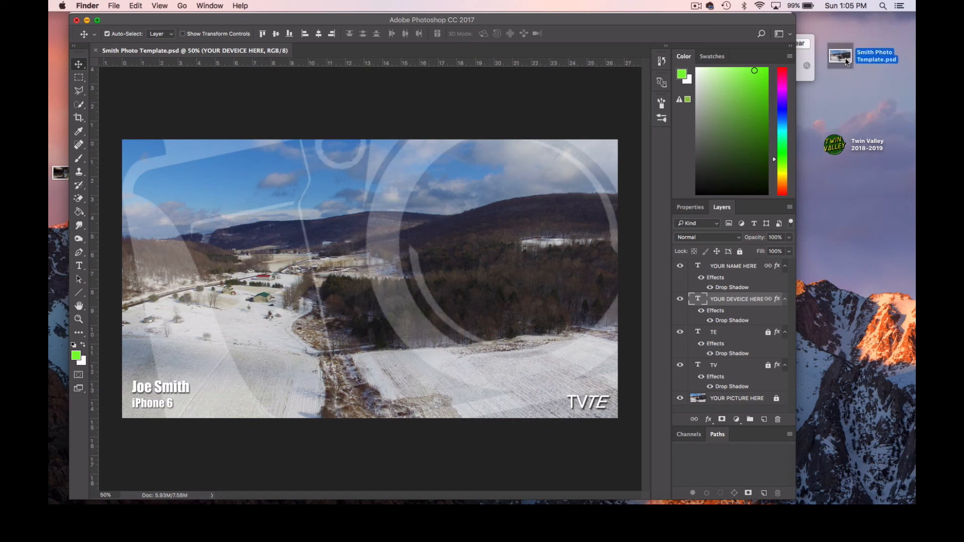